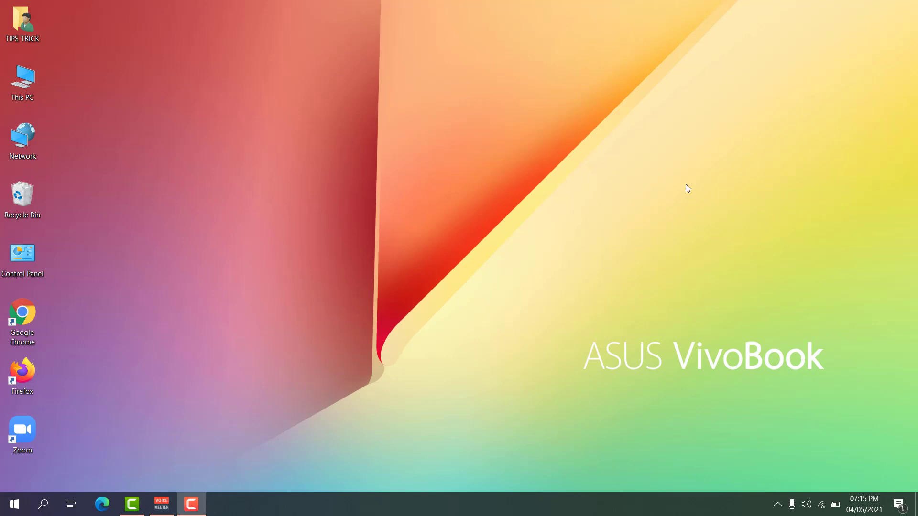
Check Zoom for updates, confirm version 5.6.5 (823) is current, and close Zoom.
double_click(23, 430)
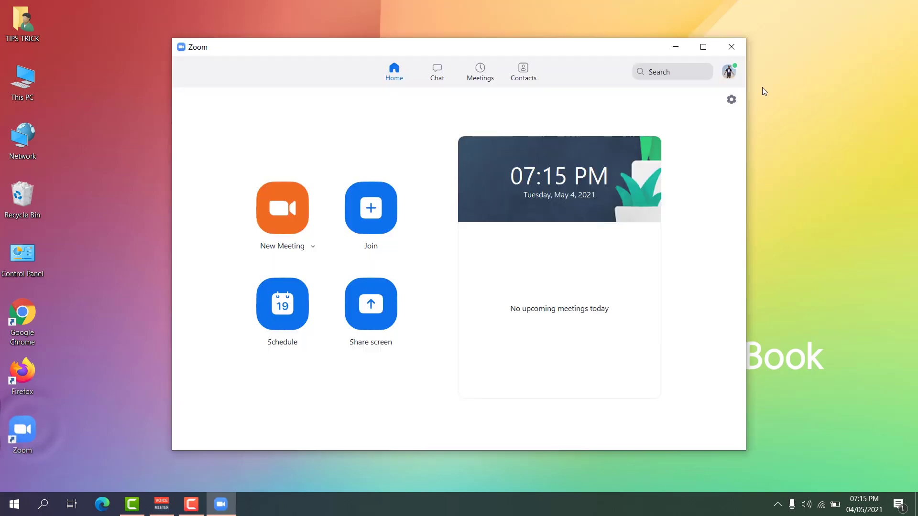
click(728, 78)
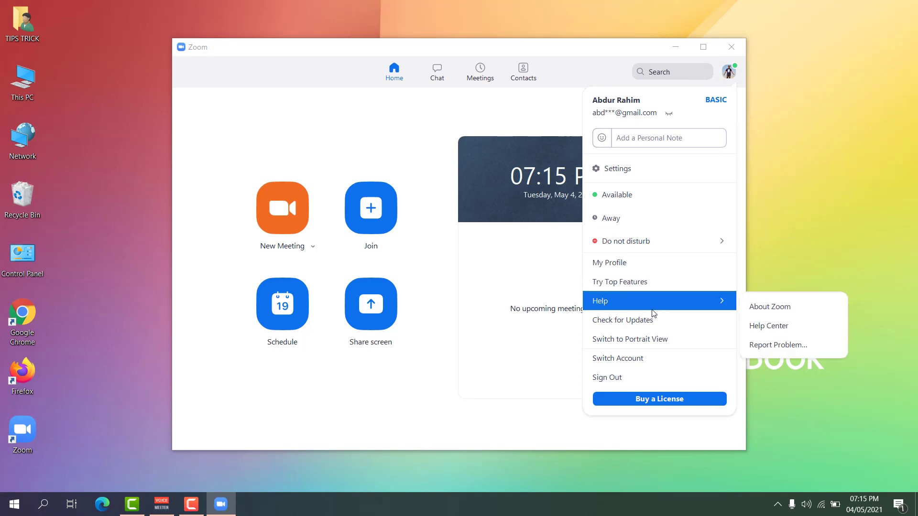
click(643, 320)
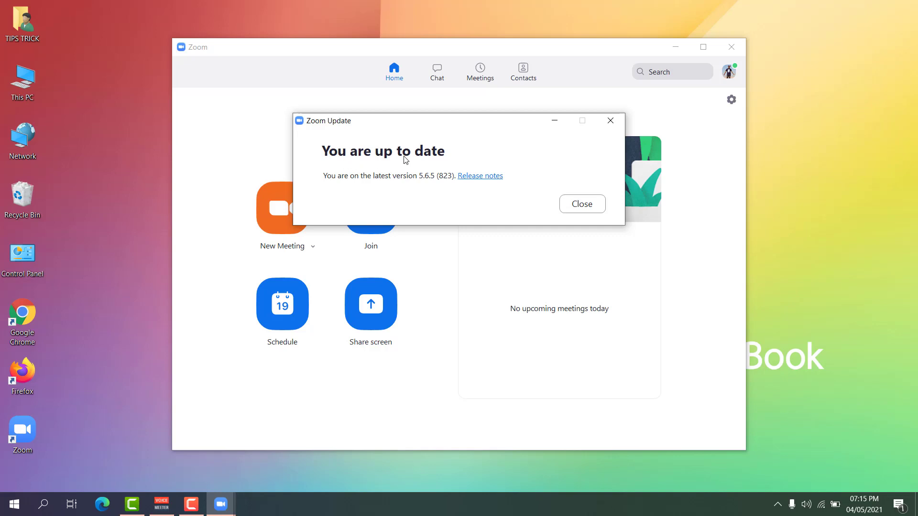
click(582, 211)
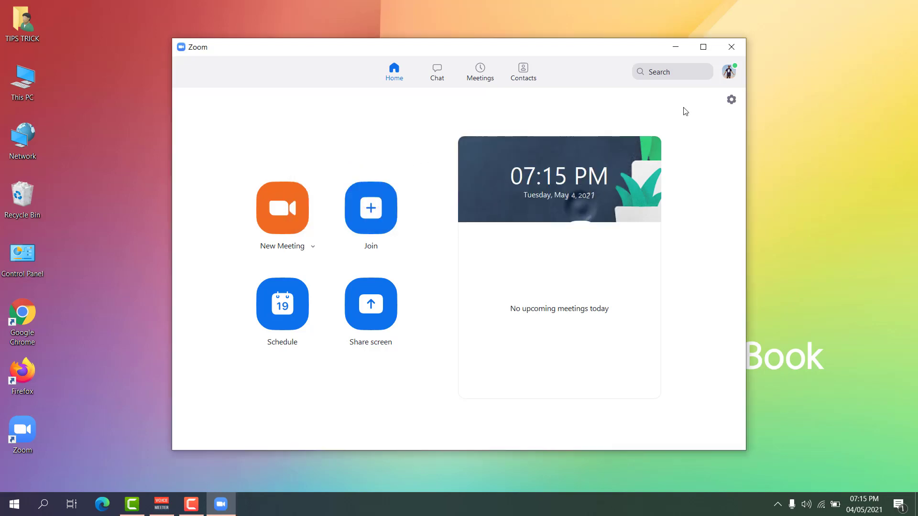
click(730, 47)
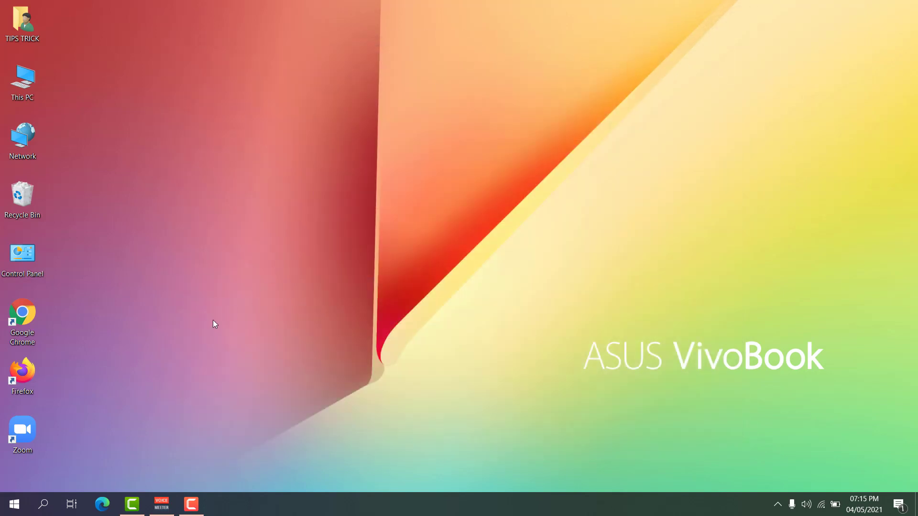
Launch Command Prompt as administrator from a cmd search and center its window.
click(42, 505)
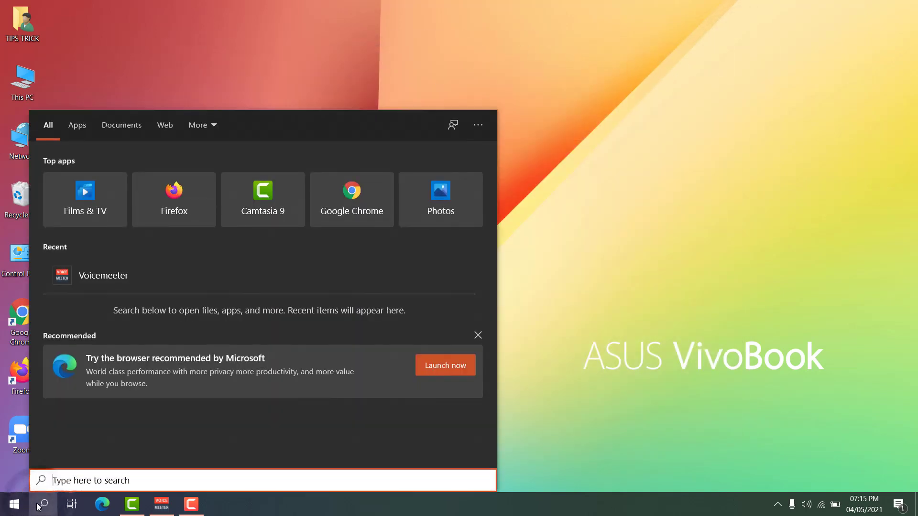
text(cmd)
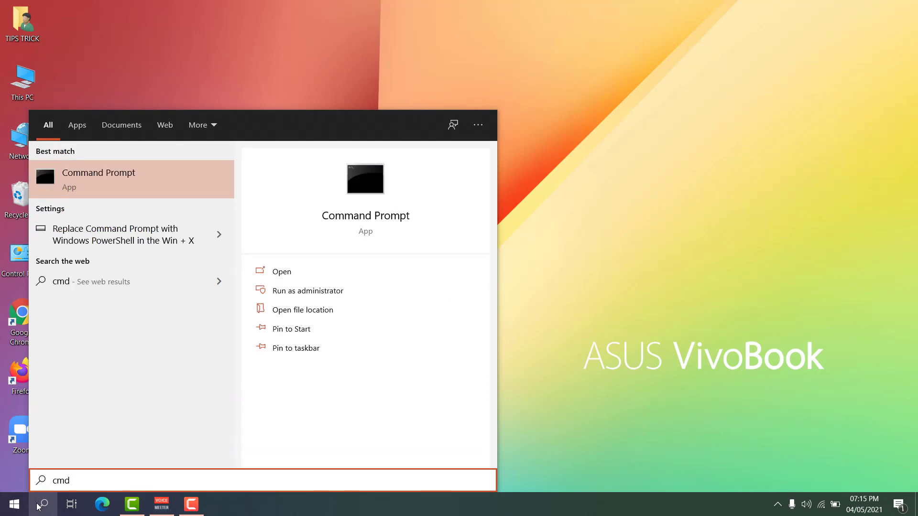
right_click(194, 186)
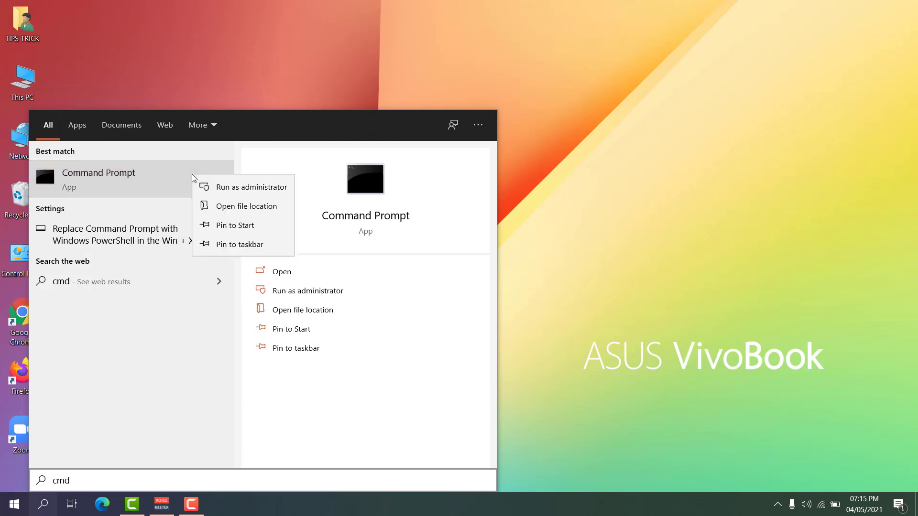
click(221, 191)
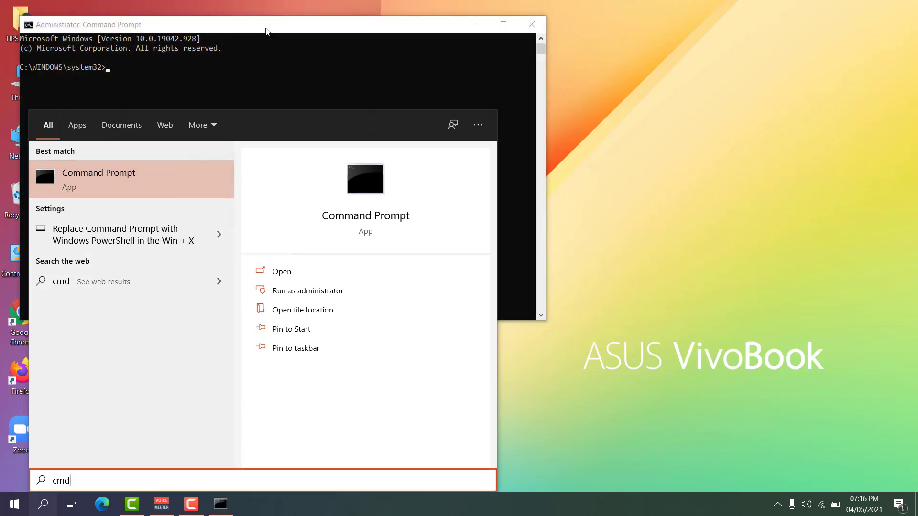
click(271, 24)
drag(271, 24, 437, 93)
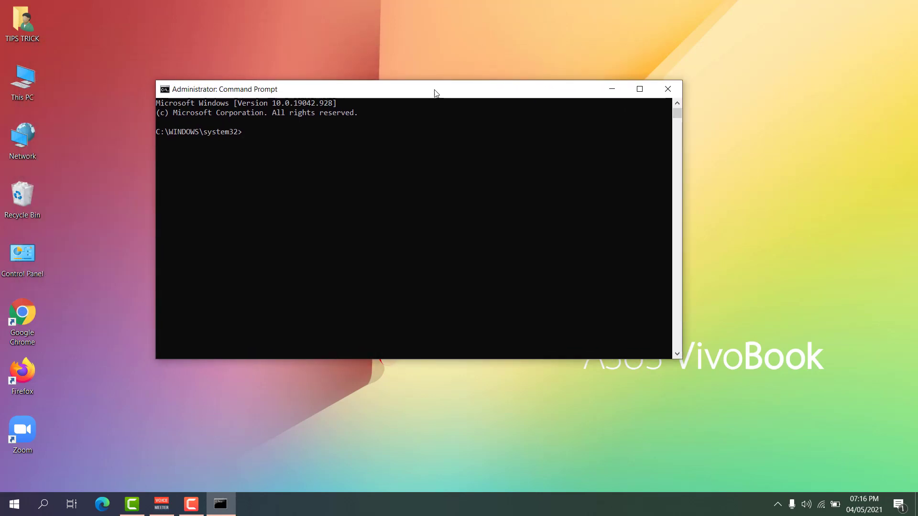
Enter ipconfig /flushdns and netsh winsock reset in the admin prompt, then close it.
text(ipconfig /flushdns)
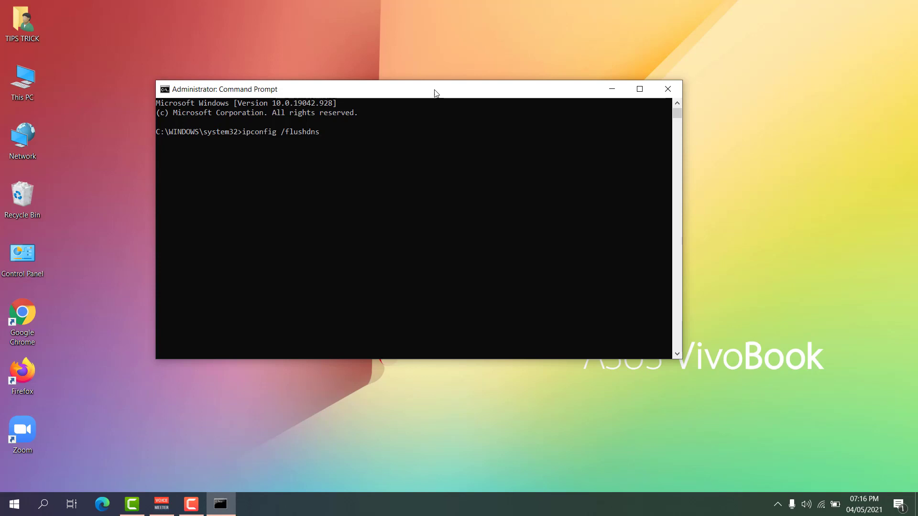
key(BackSpace)
key(BackSpace)
key(BackSpace)
key(BackSpace)
key(BackSpace)
key(BackSpace)
key(BackSpace)
key(BackSpace)
key(BackSpace)
key(BackSpace)
key(BackSpace)
key(BackSpace)
key(BackSpace)
key(BackSpace)
key(BackSpace)
key(BackSpace)
key(BackSpace)
key(BackSpace)
text(netsh winsock reset)
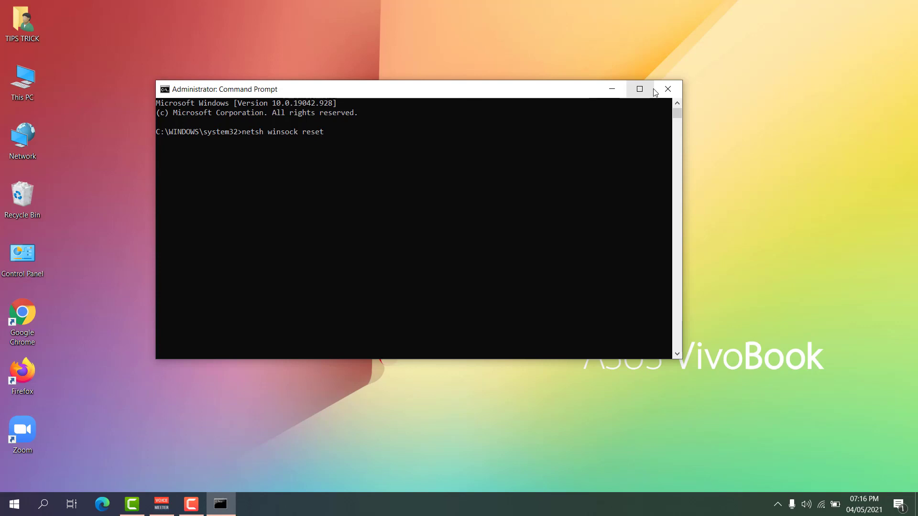
click(667, 92)
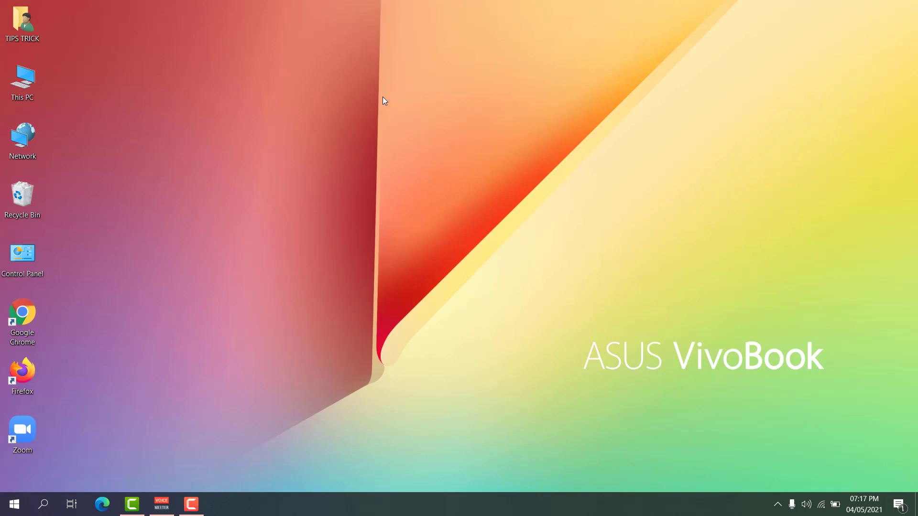
Go to Control Panel's Network Connections via Network and Sharing Center and select Wi-Fi.
double_click(33, 252)
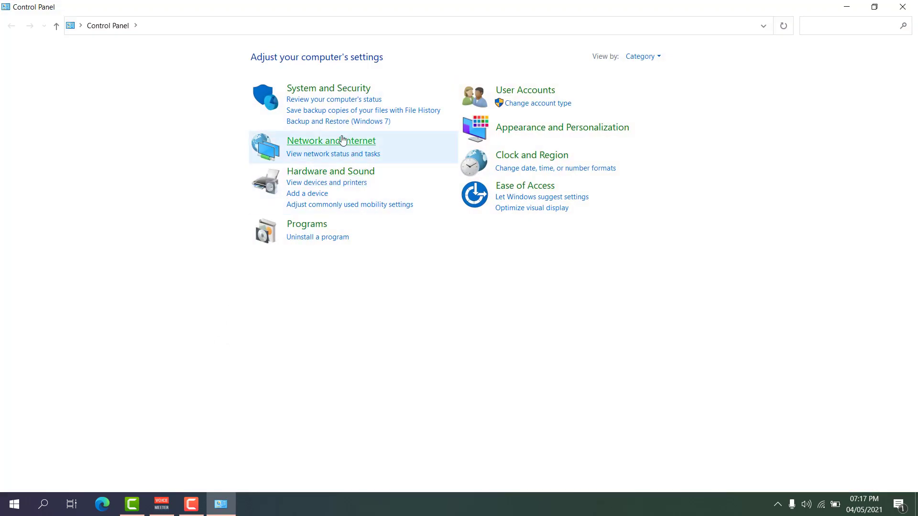
click(332, 143)
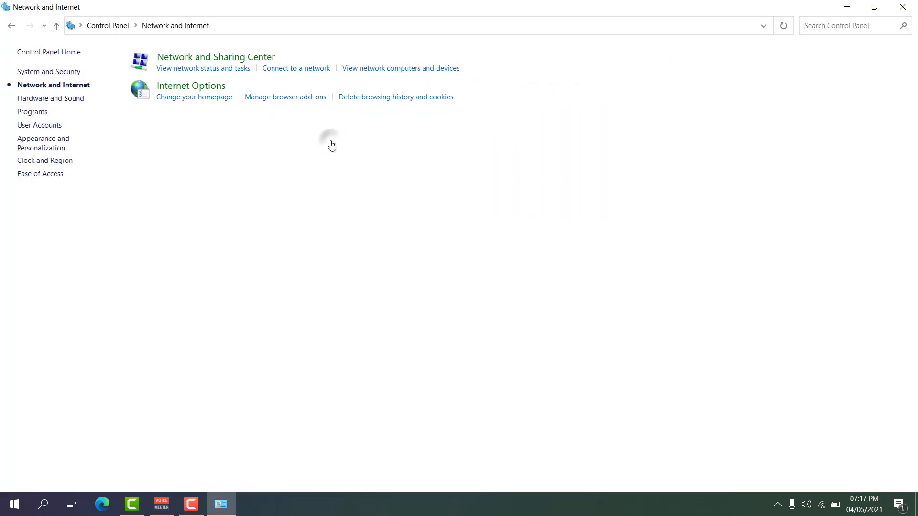
click(236, 58)
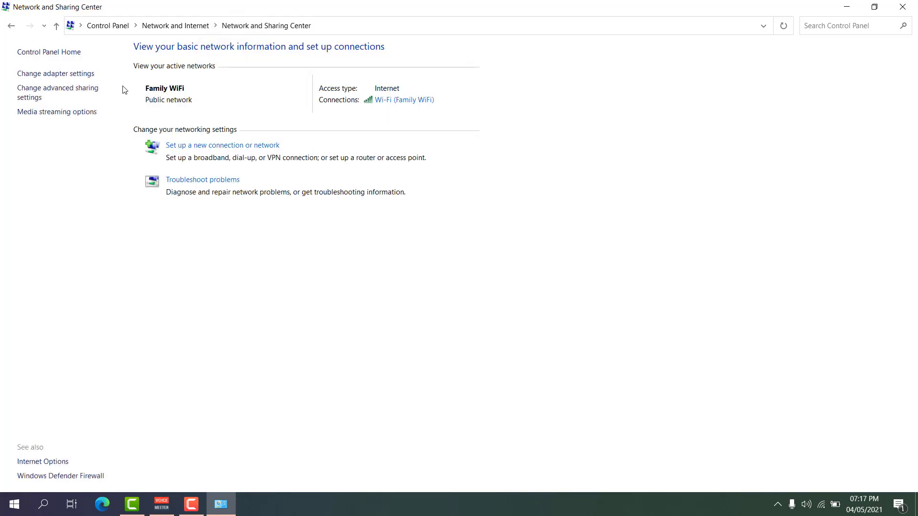
click(69, 75)
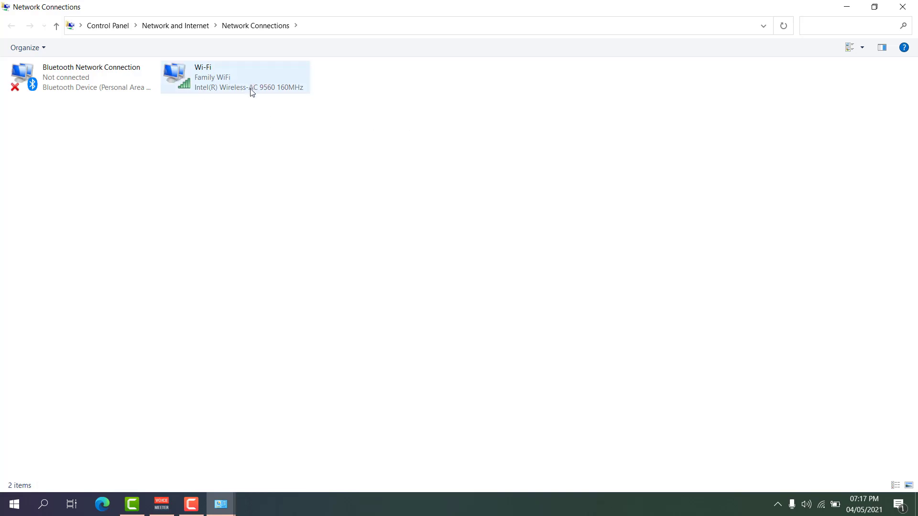
click(240, 78)
In the Wi-Fi connection's IPv4 properties, set the preferred DNS server to 8.8.8.8.
right_click(240, 78)
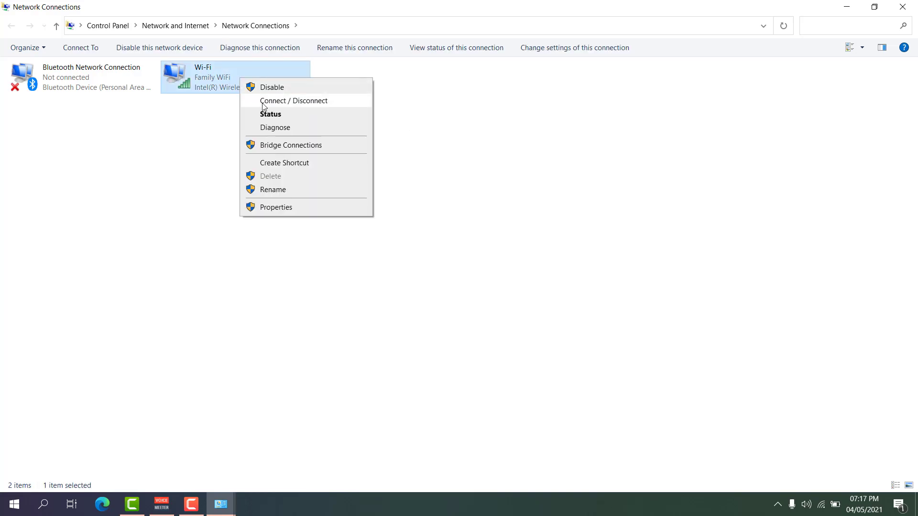
click(276, 208)
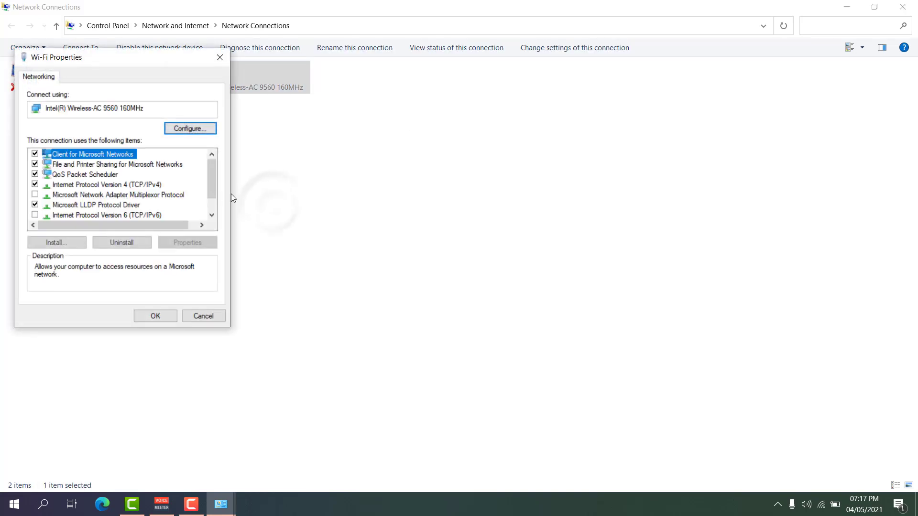
double_click(94, 185)
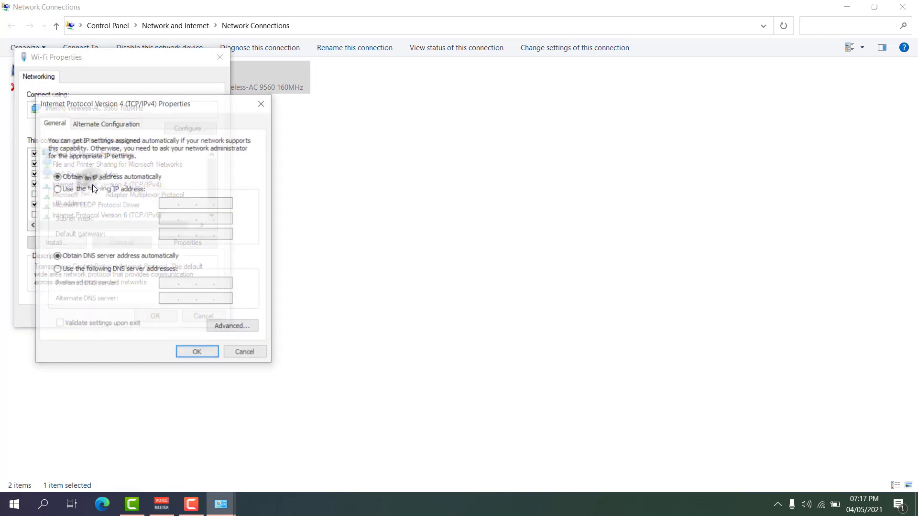
click(90, 270)
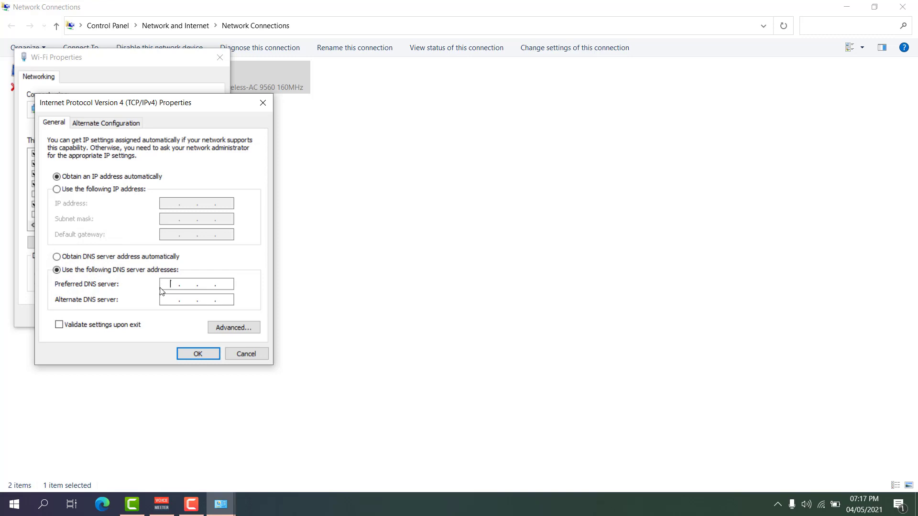
text(8.8)
text(.8.8)
Enter alternate DNS 8.8.4.4, confirm both property dialogs, and close Network Connections.
click(171, 301)
text(8)
click(195, 300)
text(8.)
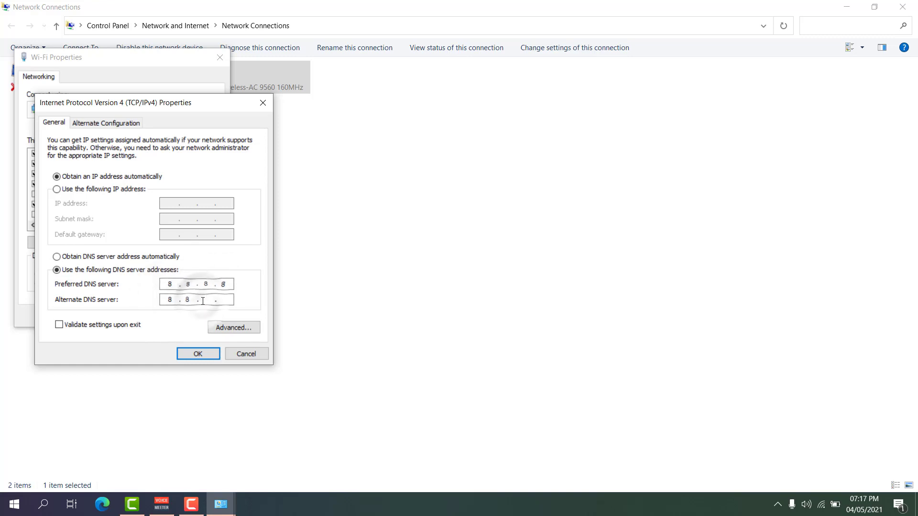
text(4)
click(221, 300)
text(4)
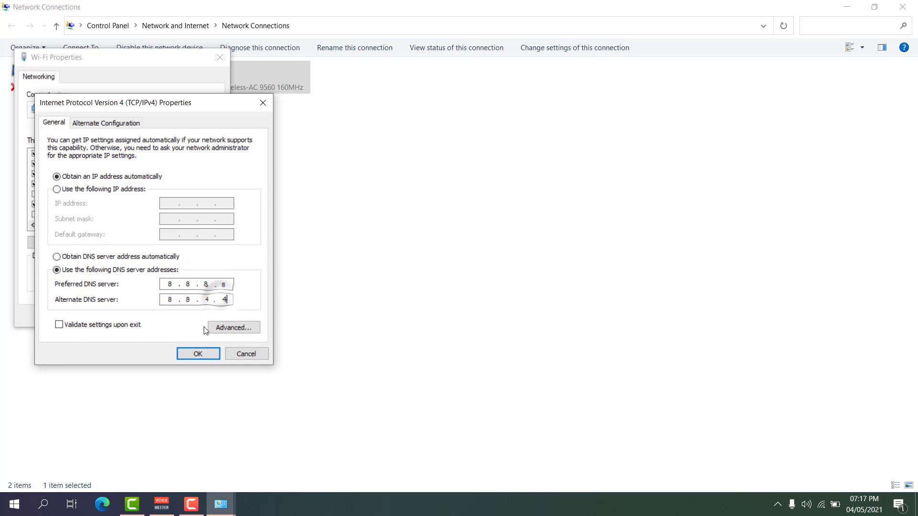
click(195, 354)
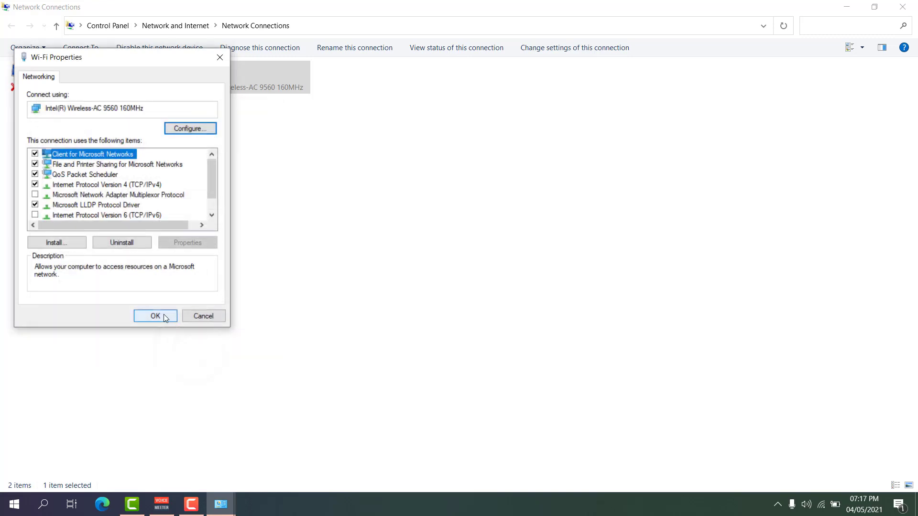
click(163, 316)
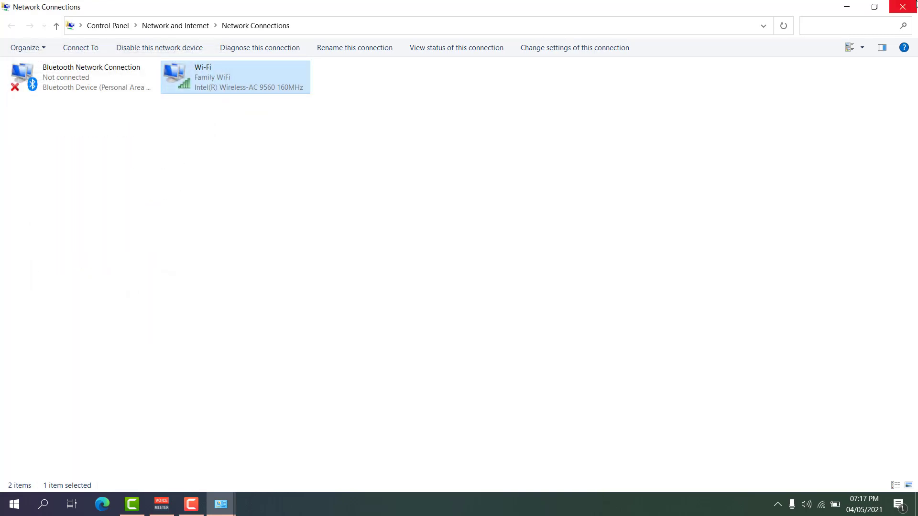
click(903, 7)
Close the Network and Sharing Center window to clear the desktop.
click(903, 7)
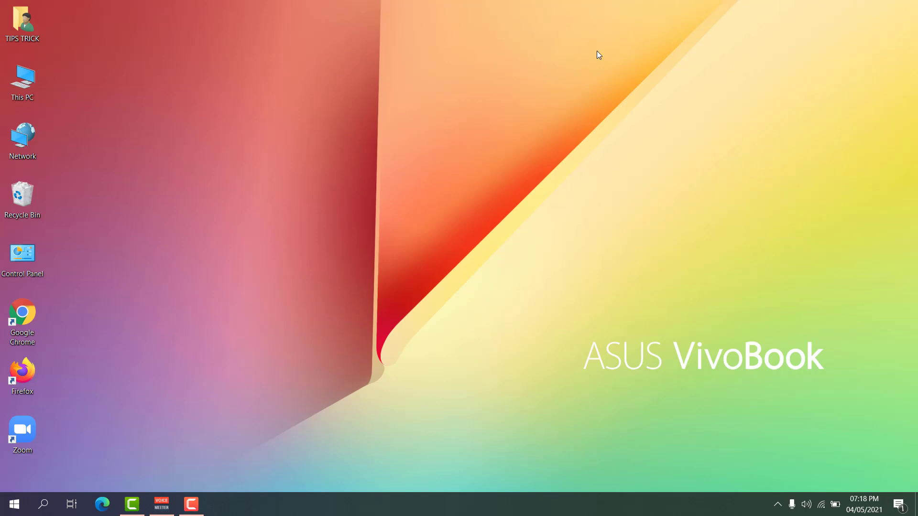
In Settings > Privacy > Camera, verify app and desktop-app camera access are On.
click(14, 504)
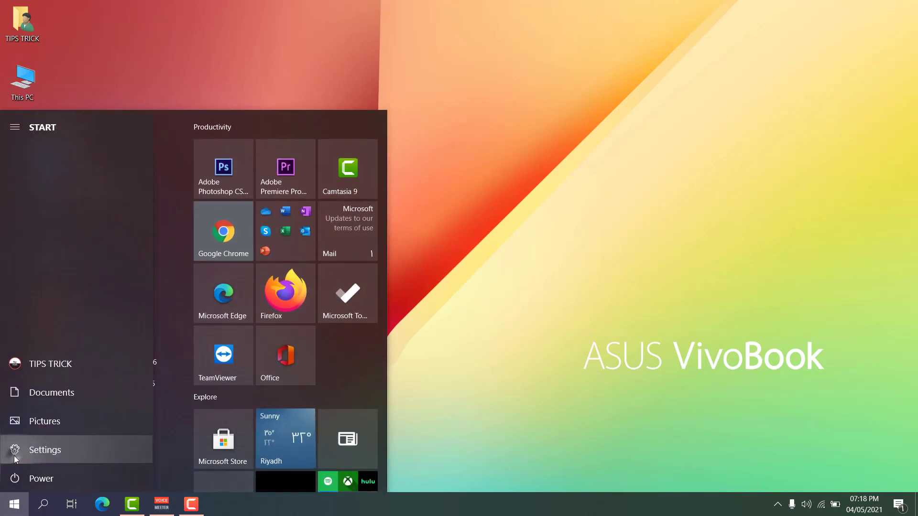
click(15, 449)
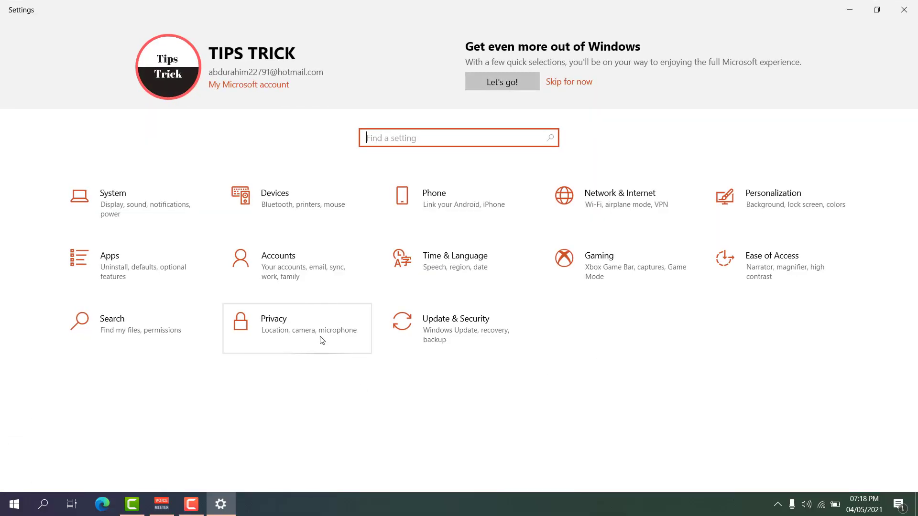
click(320, 338)
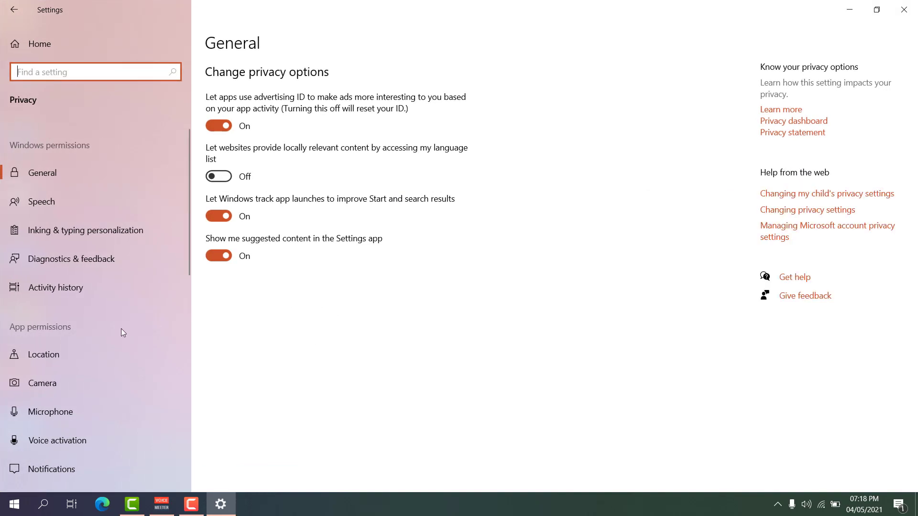
click(70, 386)
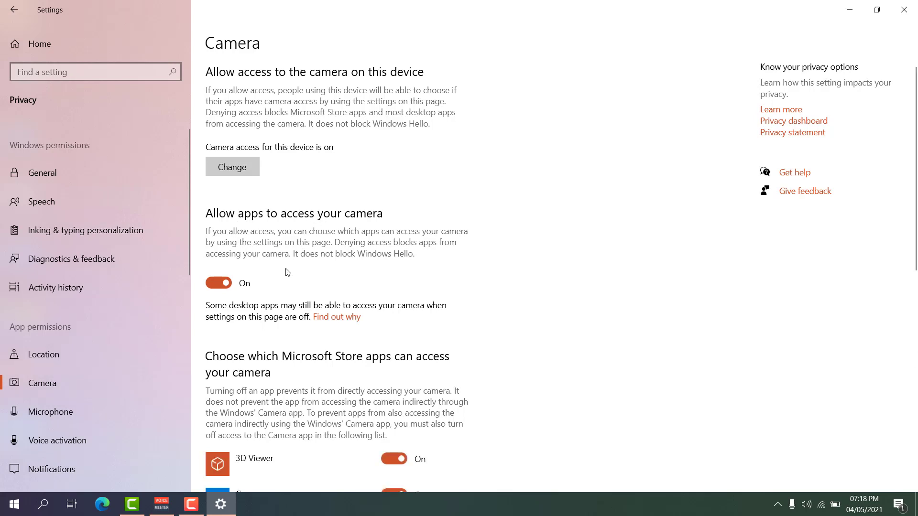
scroll(288, 272, down, 3)
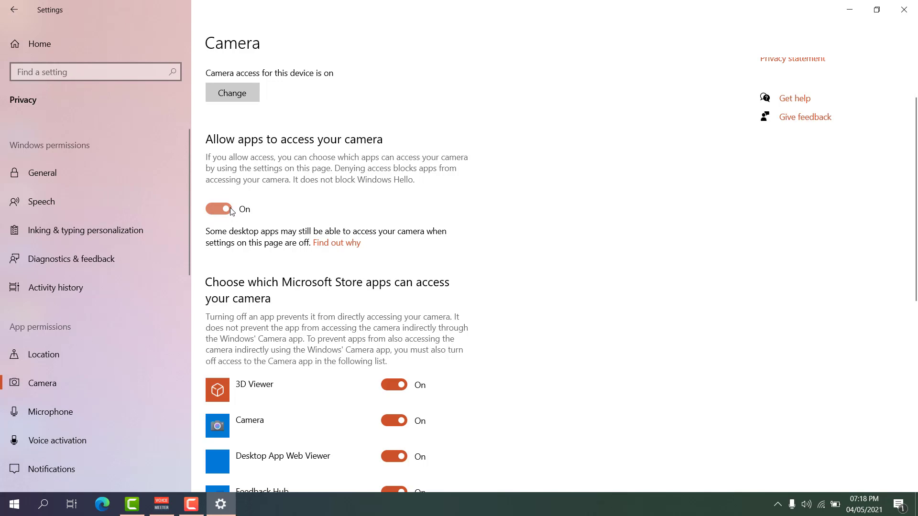
scroll(265, 320, down, 10)
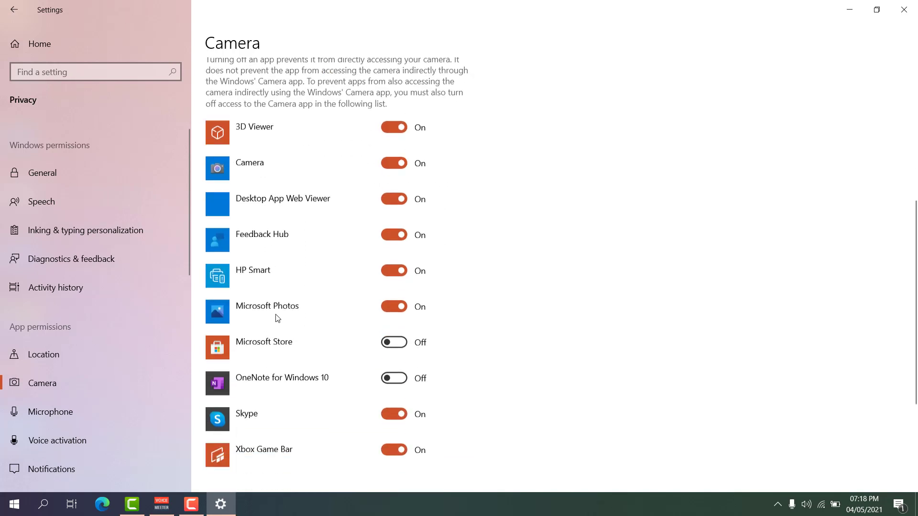
scroll(287, 256, down, 3)
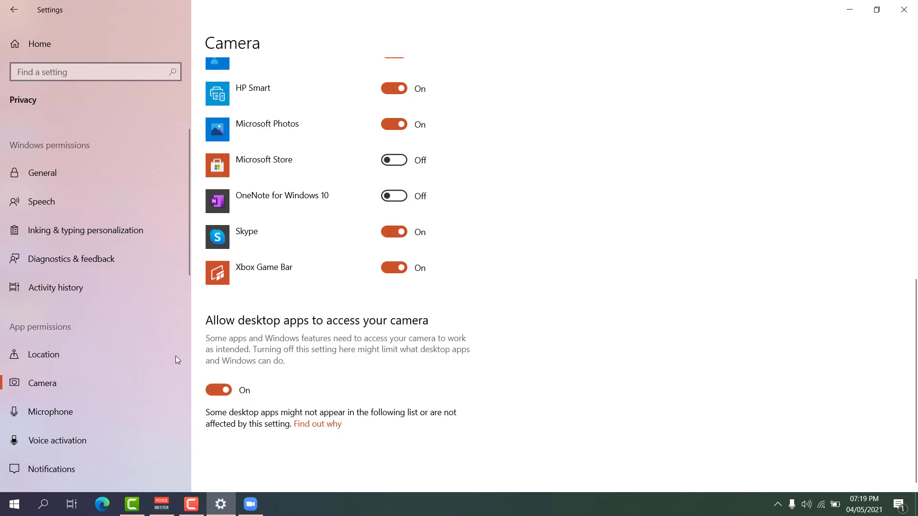
click(72, 417)
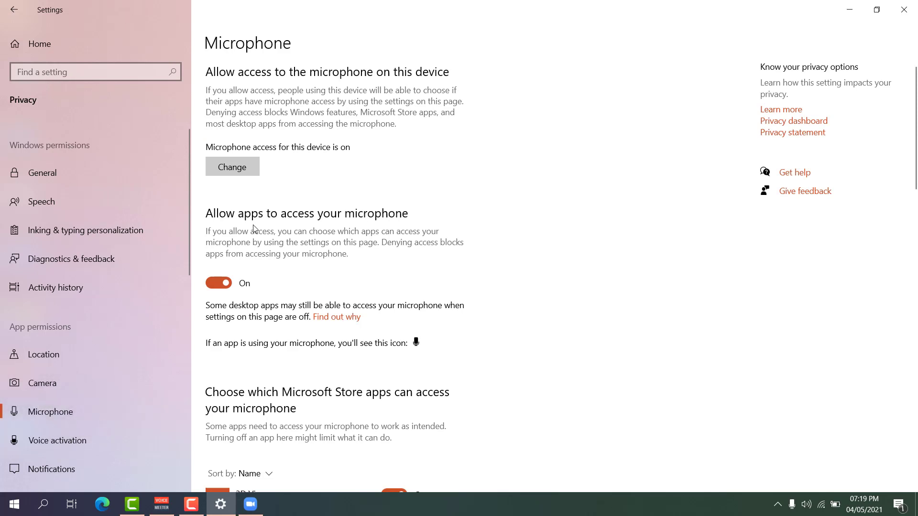
Review the microphone app lists, including Zoom Meetings and desktop apps, then close Settings.
scroll(221, 291, down, 20)
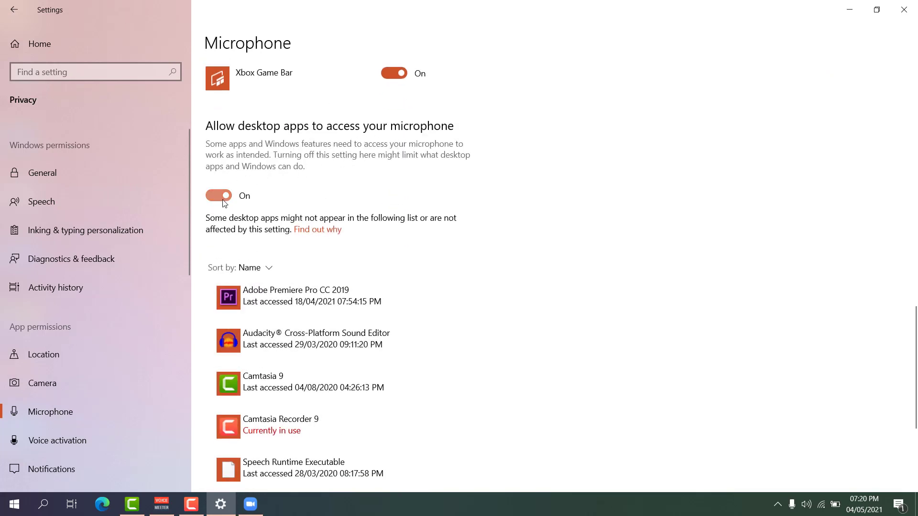
scroll(366, 201, down, 4)
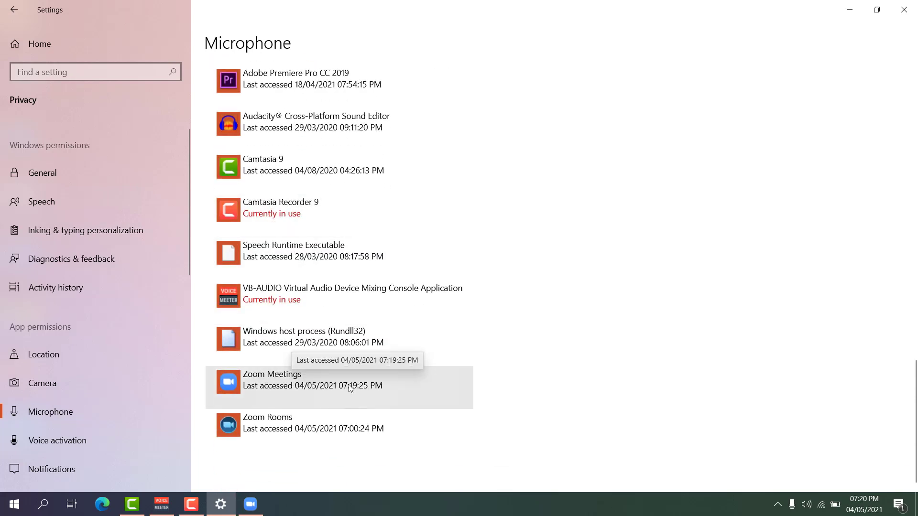
scroll(305, 390, up, 10)
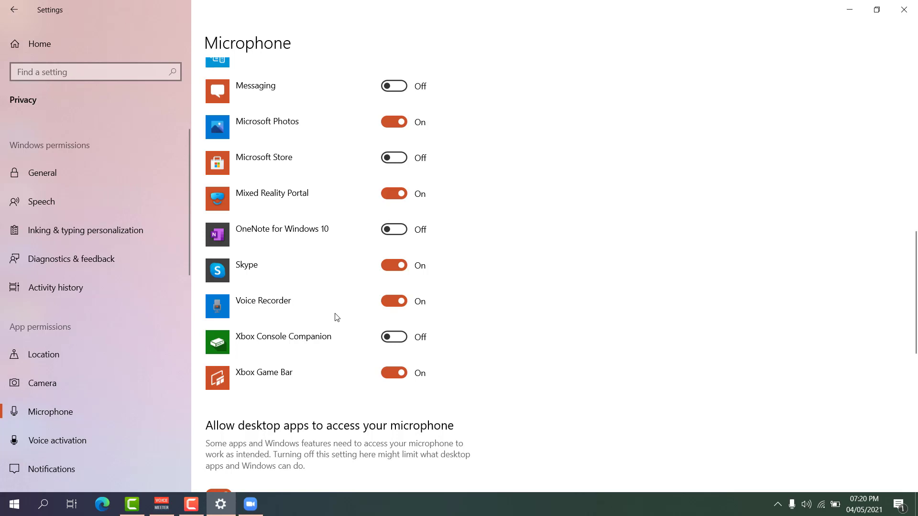
scroll(274, 339, up, 5)
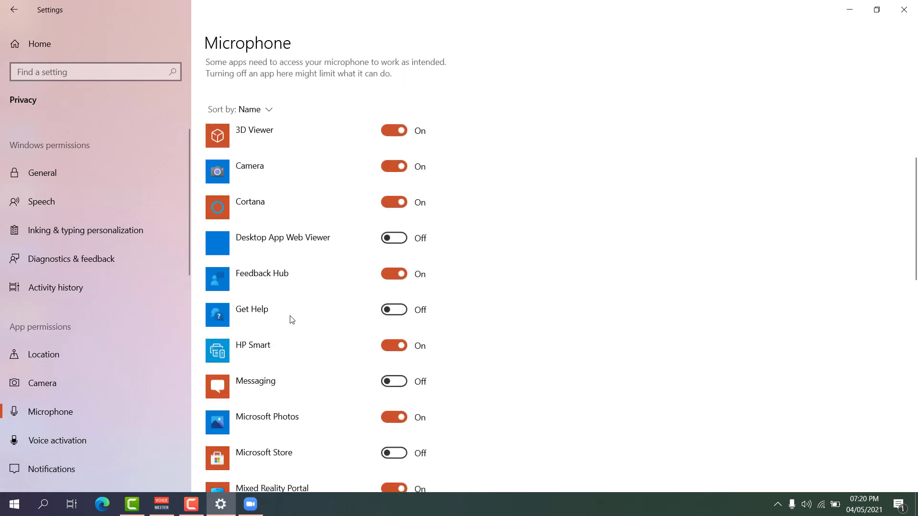
scroll(291, 320, down, 9)
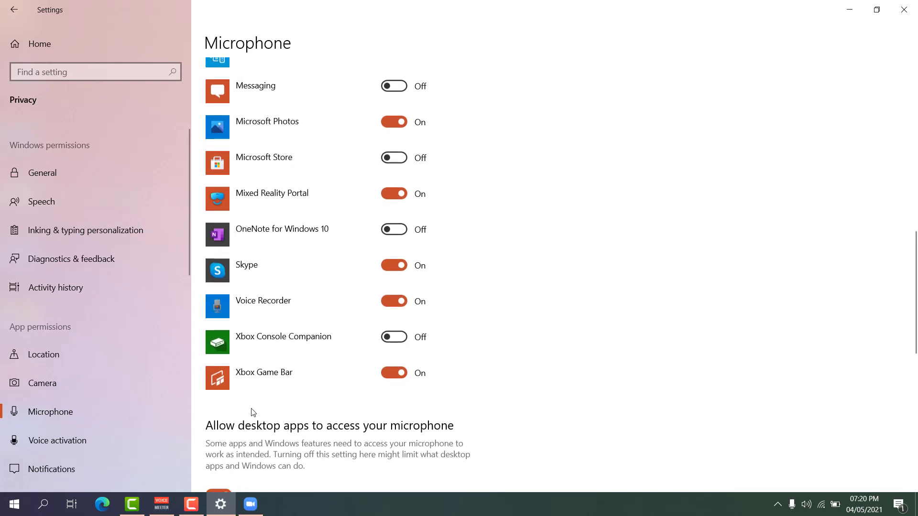
click(903, 9)
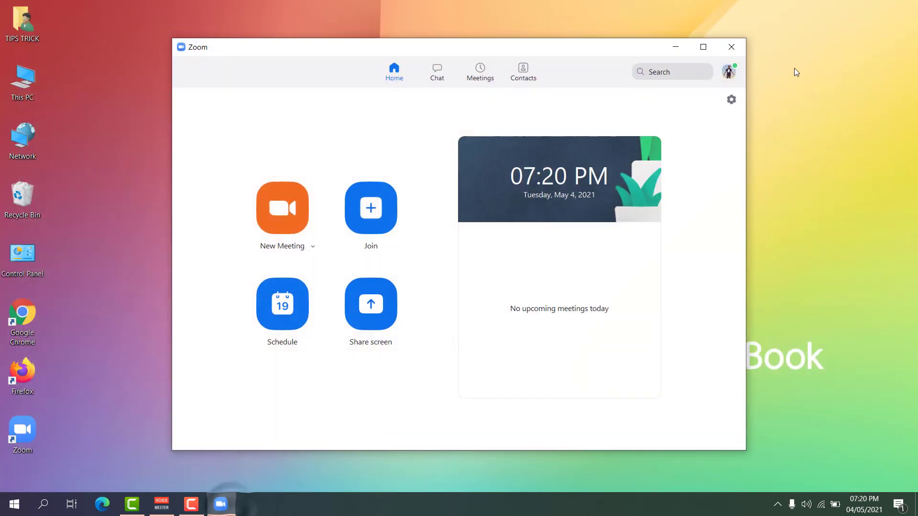
In Zoom's Video settings, keep USB2.0 HD UVC WebCam as the camera.
click(732, 99)
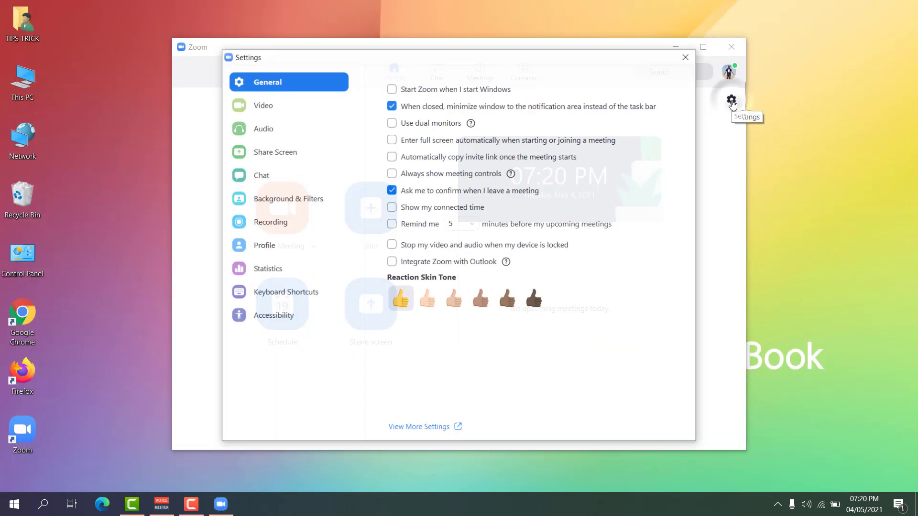
click(279, 108)
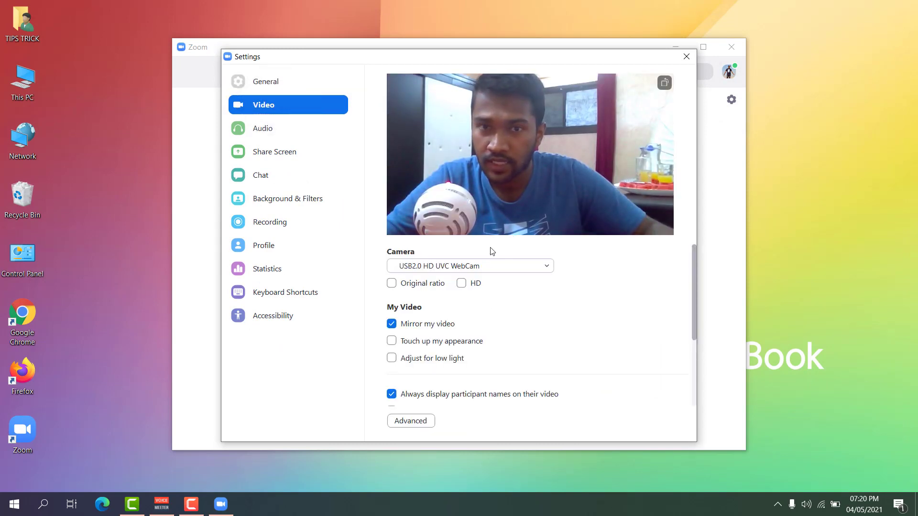
click(510, 267)
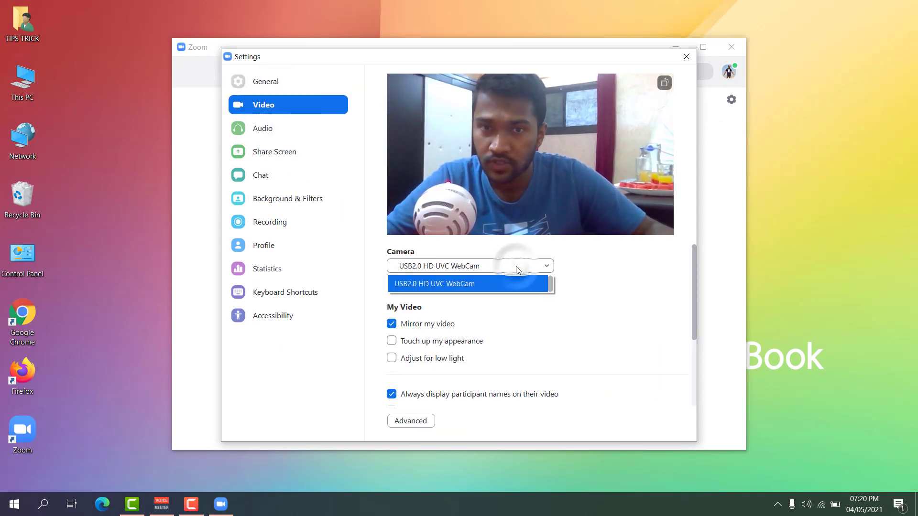
click(511, 281)
In Audio settings, keep Realtek speakers and Blue Snowball microphone, then exit settings.
click(282, 130)
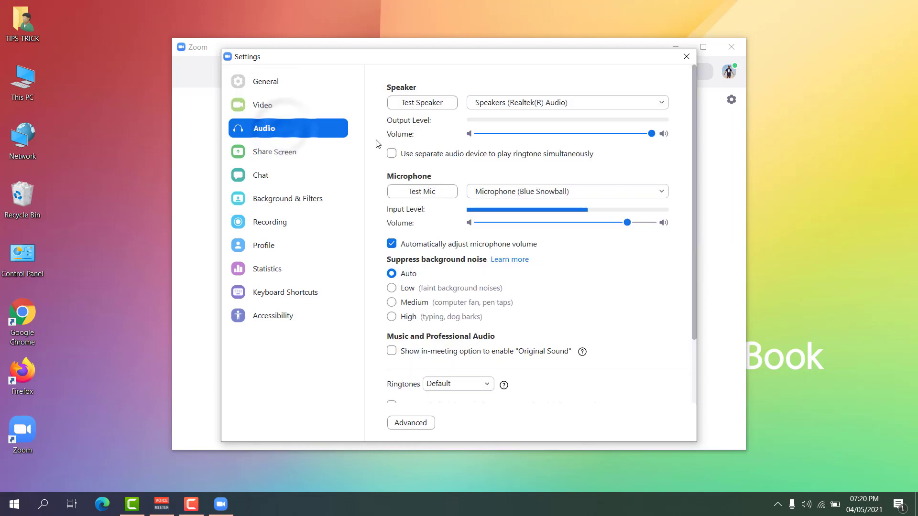
click(537, 103)
click(537, 103)
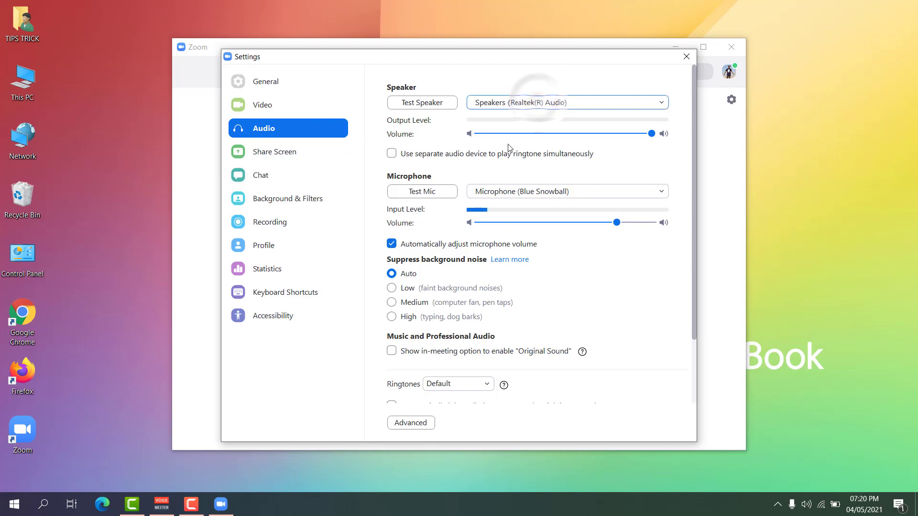
click(507, 192)
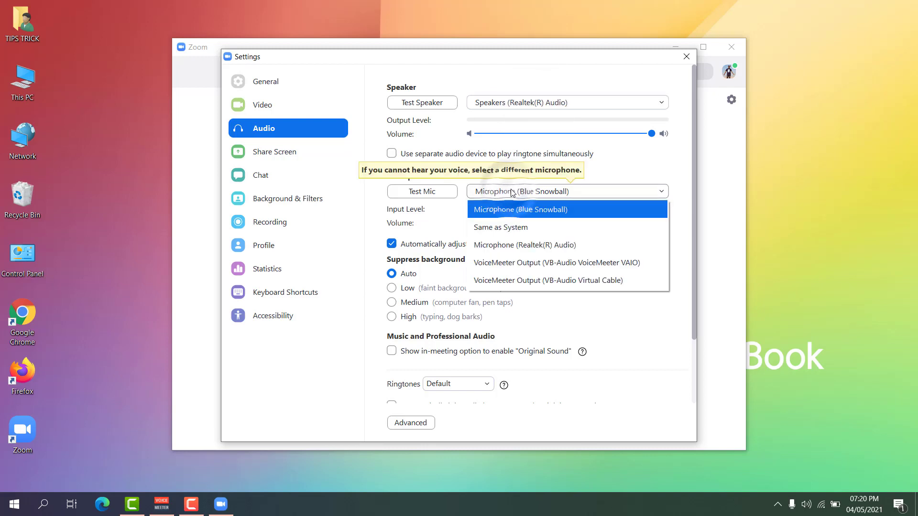
click(513, 193)
key(Escape)
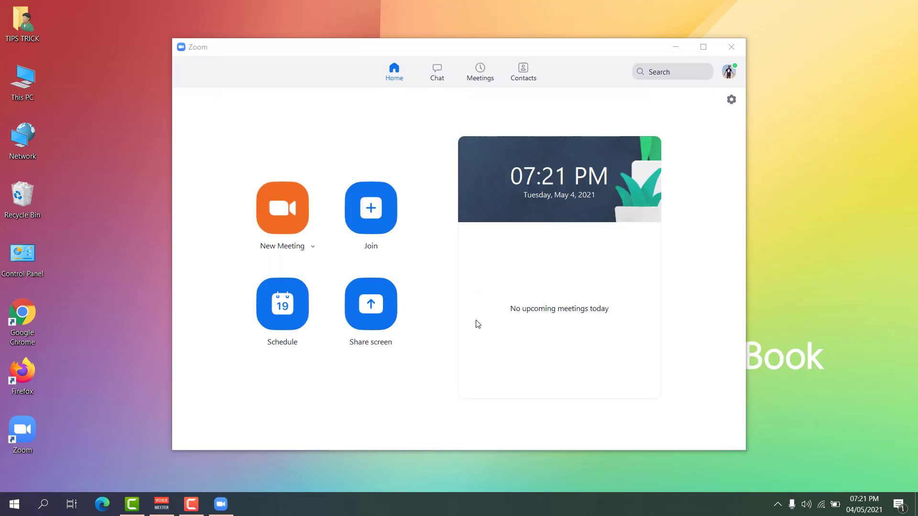